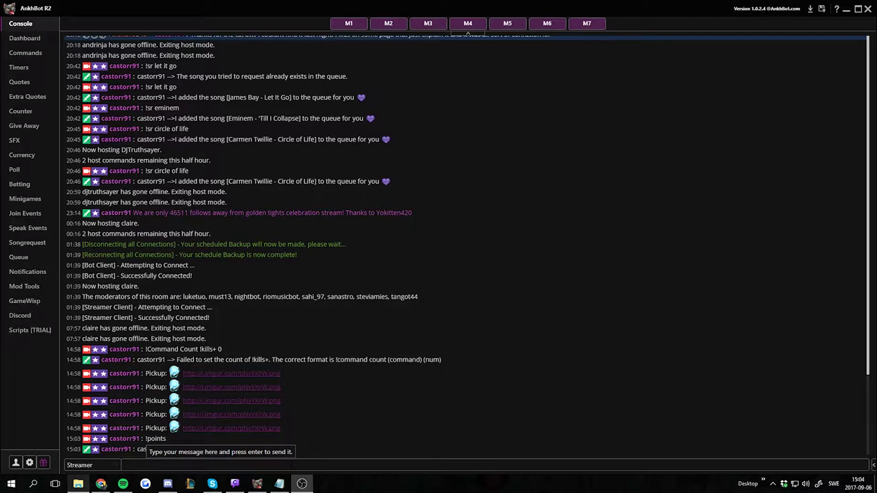
- Centre the Settings window and bring up the Macros page showing Macro 1's name field
{"action": "left_click", "coordinate": [28, 466]}
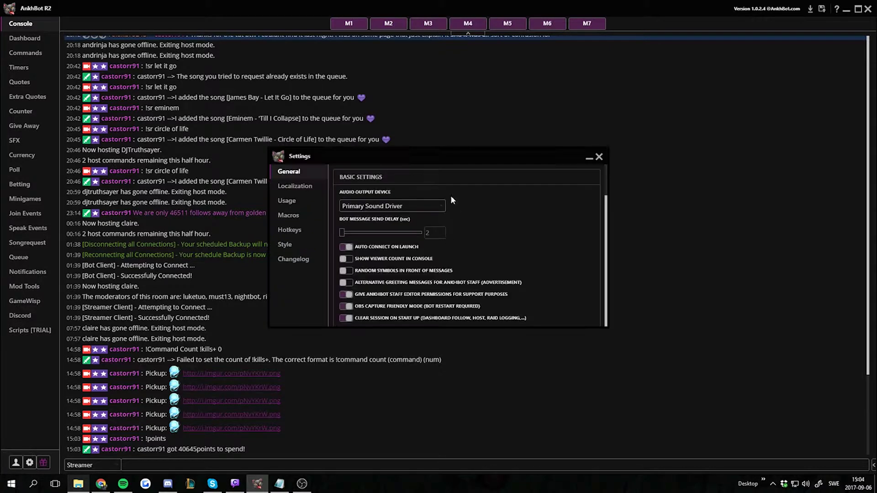
{"action": "left_click_drag", "start_coordinate": [412, 160], "coordinate": [462, 123]}
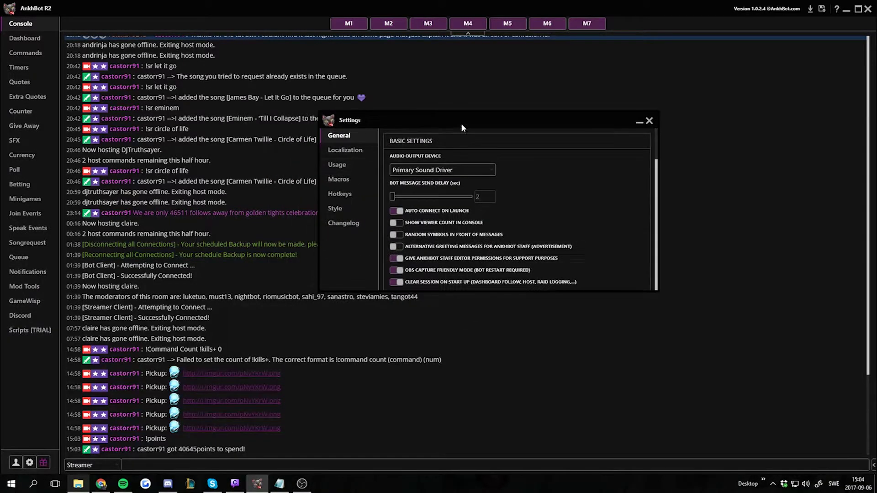
{"action": "left_click", "coordinate": [353, 177]}
{"action": "scroll", "coordinate": [491, 184], "scroll_direction": "down", "scroll_amount": 2}
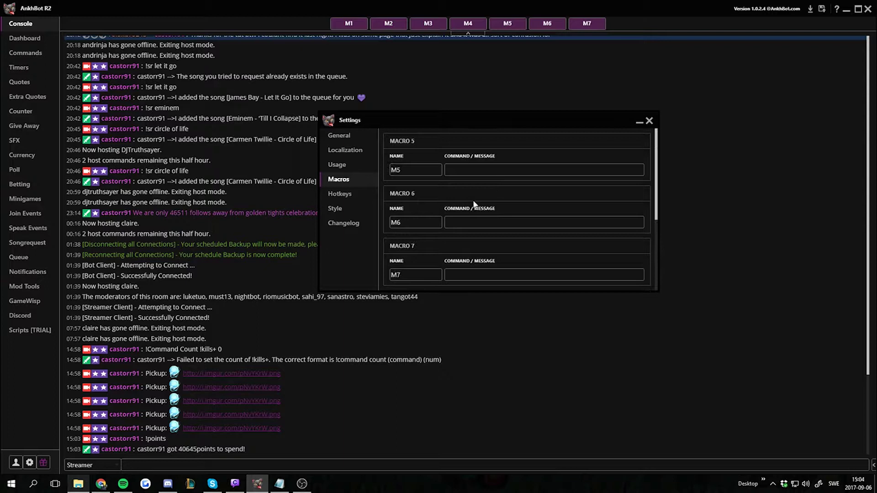
{"action": "scroll", "coordinate": [434, 249], "scroll_direction": "down", "scroll_amount": 1}
{"action": "scroll", "coordinate": [433, 247], "scroll_direction": "up", "scroll_amount": 2}
{"action": "scroll", "coordinate": [415, 210], "scroll_direction": "up", "scroll_amount": 1}
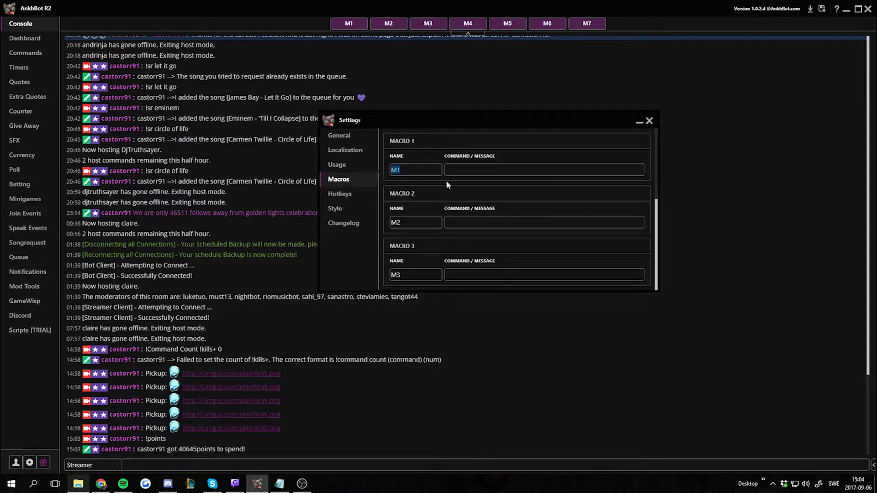
{"action": "type", "text": "Po"}
{"action": "type", "text": "ints"}
- Move to Macro 1's Command / Message field and clear a stray character before !points
{"action": "key", "text": "Tab"}
{"action": "key", "text": "BackSpace"}
{"action": "type", "text": "!p"}
{"action": "type", "text": "oints"}
- Close the Settings window to return to the console with the Points macro button
{"action": "left_click", "coordinate": [649, 122]}
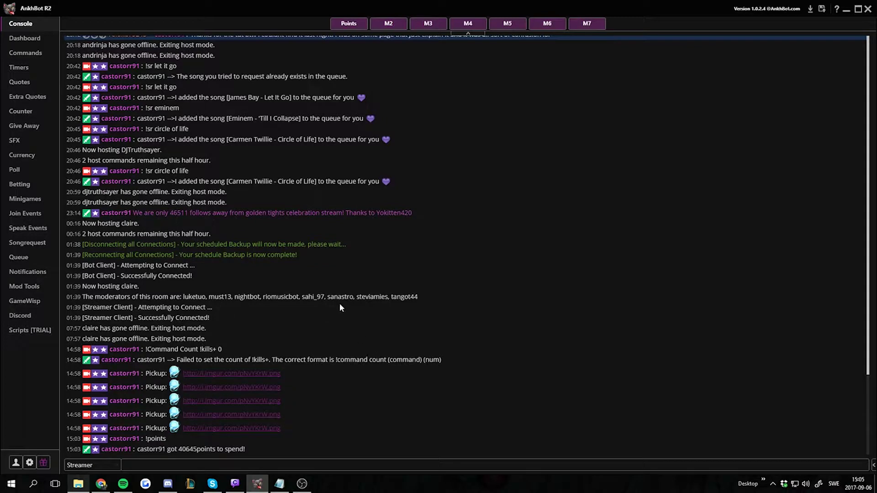